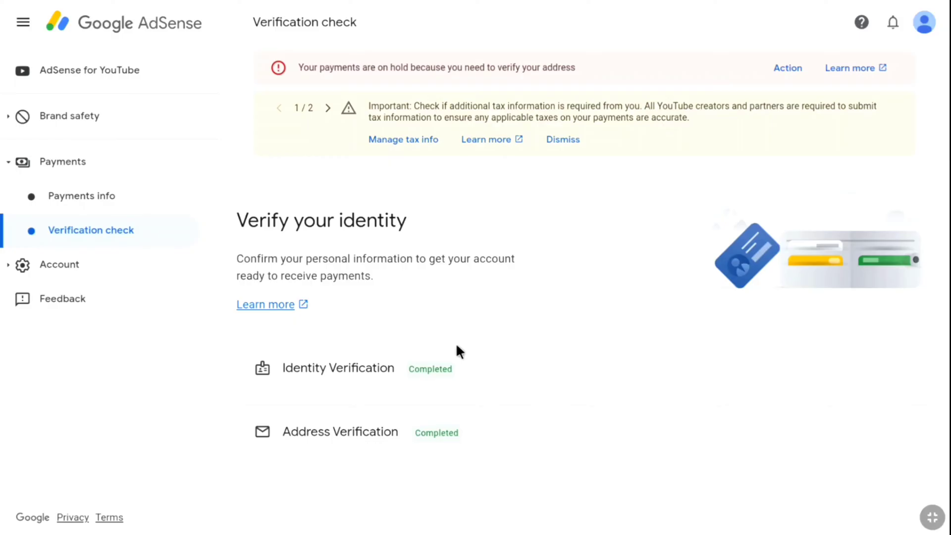
# - Switch to the AdSense for YouTube overview and highlight the Action required payments notice
pyautogui.click(139, 79)
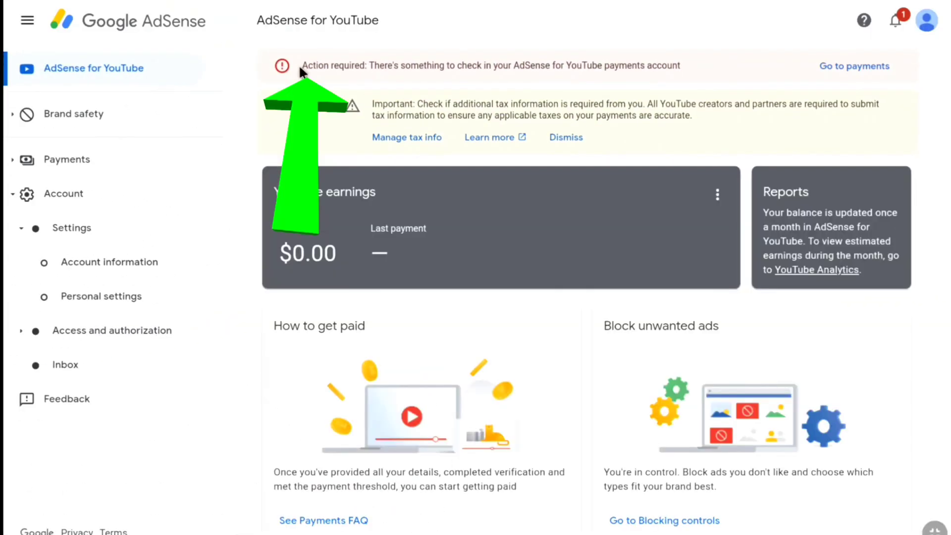
pyautogui.moveTo(303, 66); pyautogui.dragTo(713, 69)
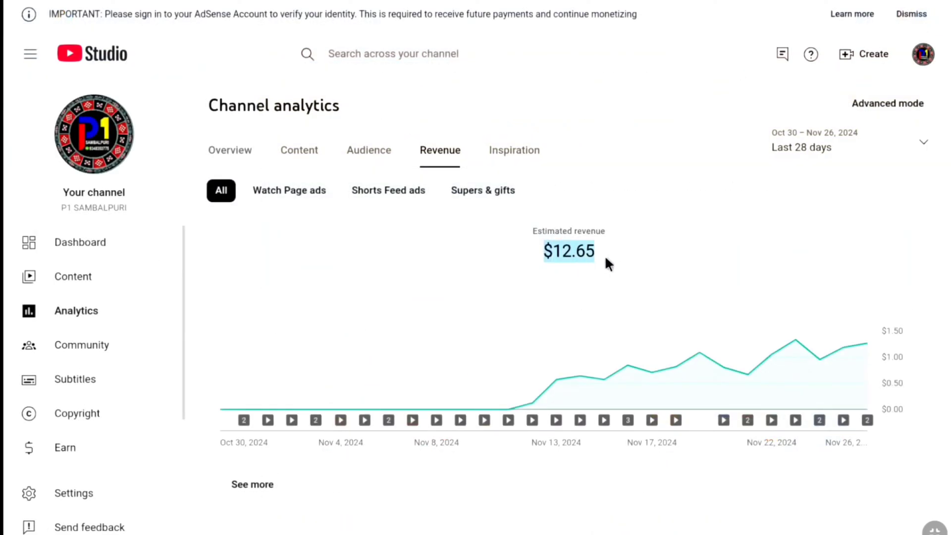
# - Highlight YouTube Studio's IMPORTANT notice to sign in and verify identity
pyautogui.moveTo(106, 14); pyautogui.dragTo(663, 14)
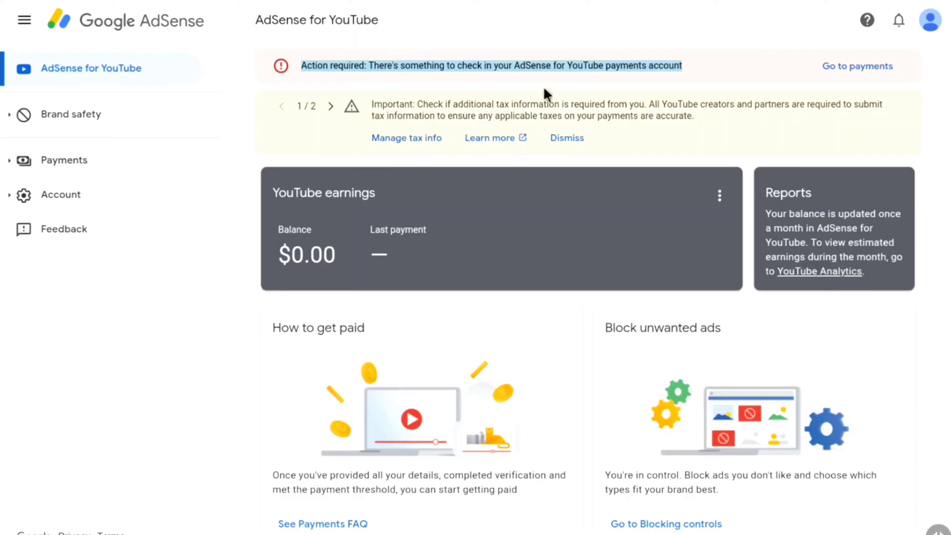
# - Go to Payments info and bring up the Verify now requirements listing accepted ID documents
pyautogui.click(843, 66)
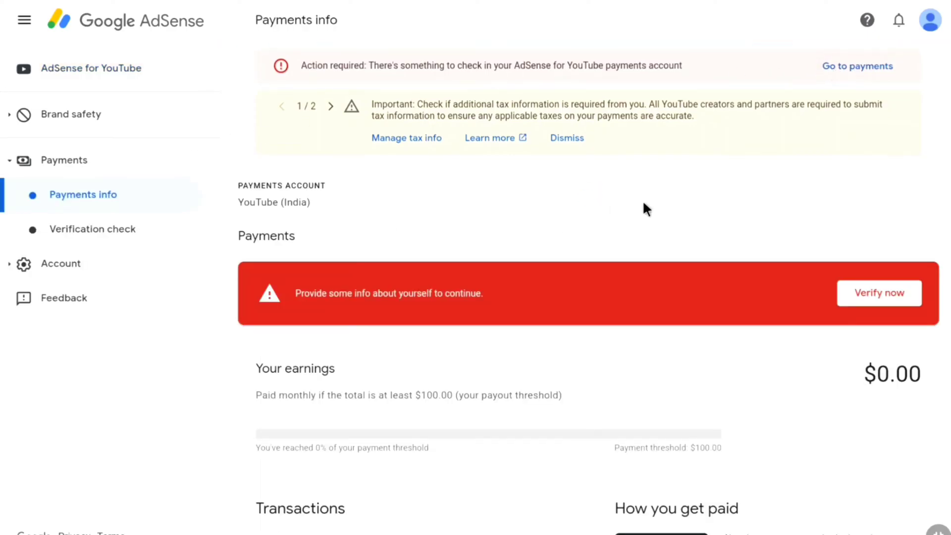
pyautogui.scroll(-1, 643, 200)
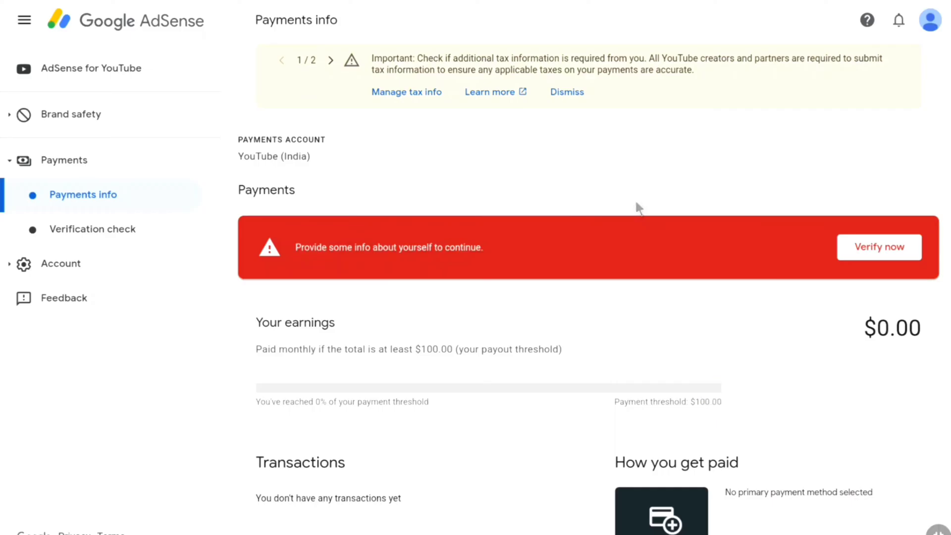
pyautogui.click(880, 251)
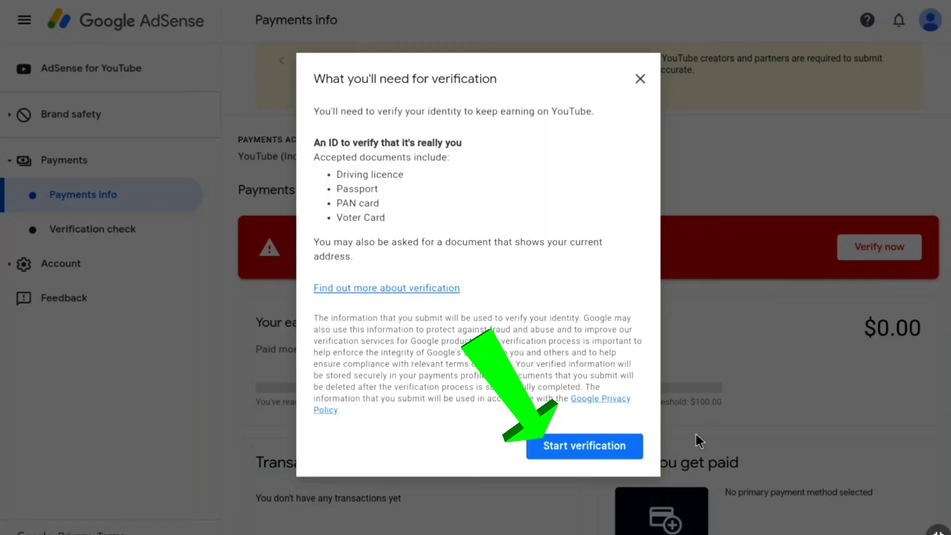
# - Start identity verification, enter the legal name, and choose PAN card as the ID type
pyautogui.click(584, 447)
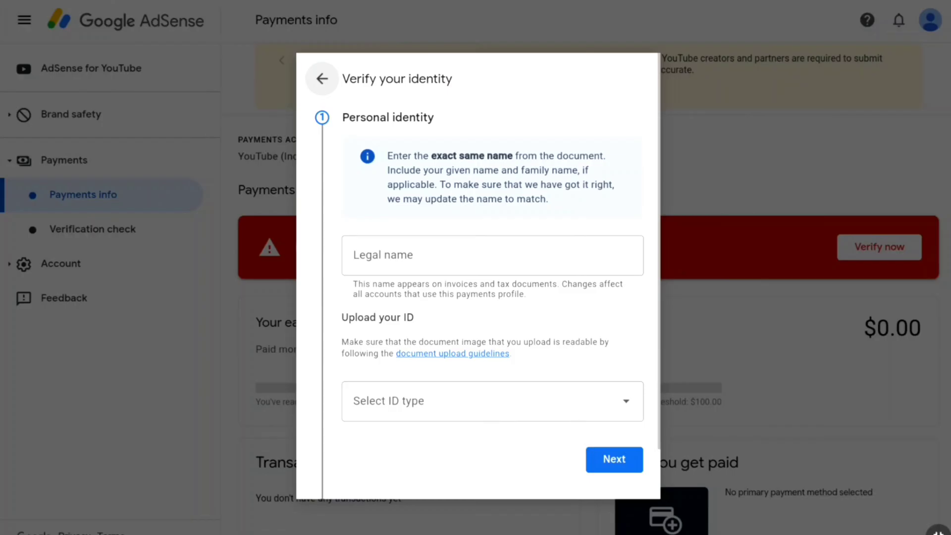
pyautogui.click(426, 272)
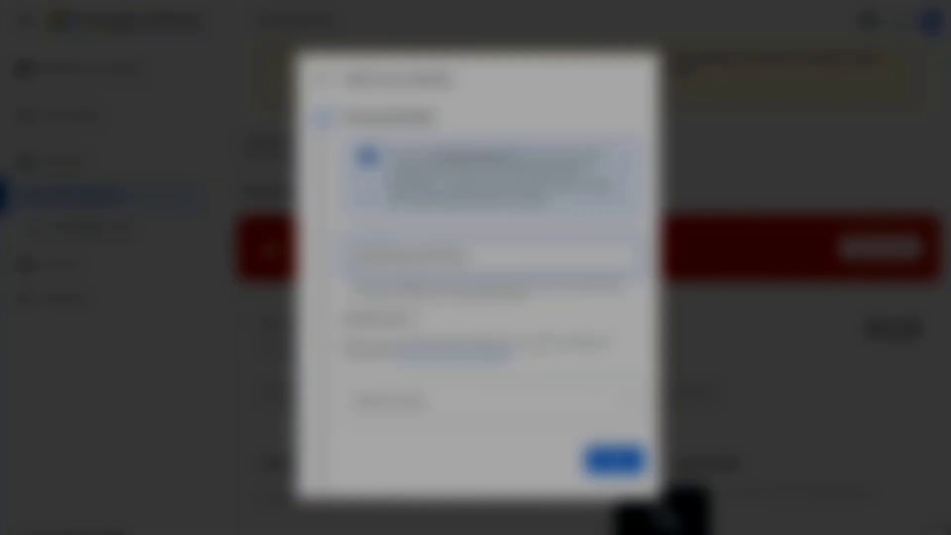
pyautogui.scroll(-1, 546, 302)
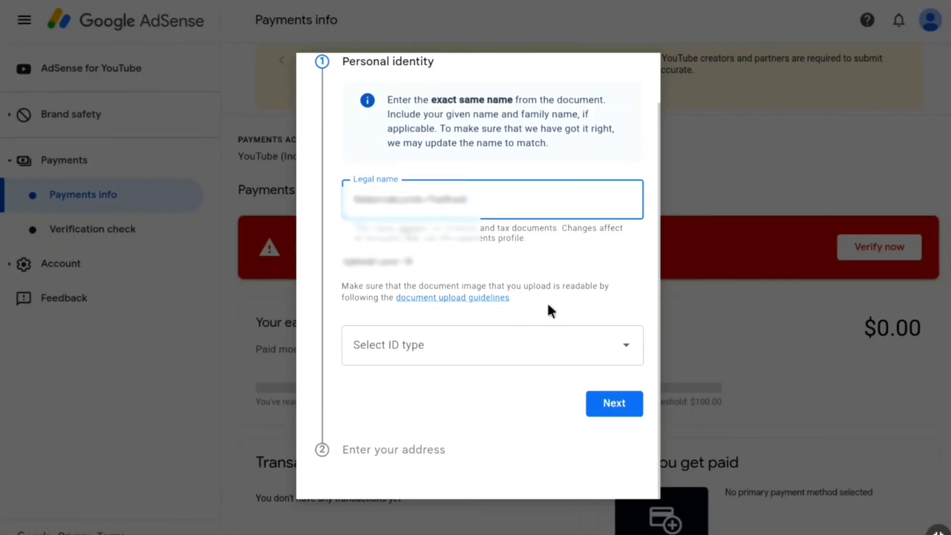
pyautogui.click(548, 353)
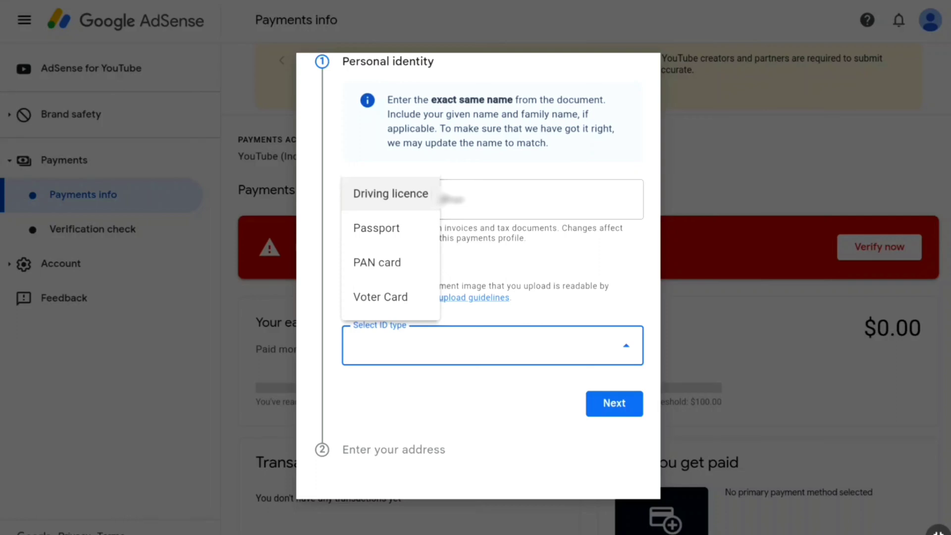
pyautogui.click(380, 264)
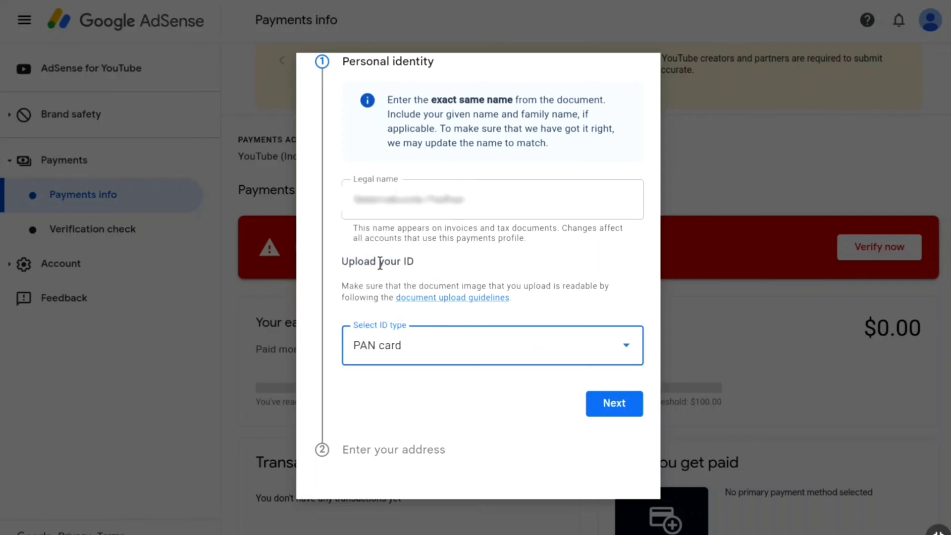
# - Upload the front and back images of the PAN card and continue to the address step
pyautogui.scroll(-3, 574, 333)
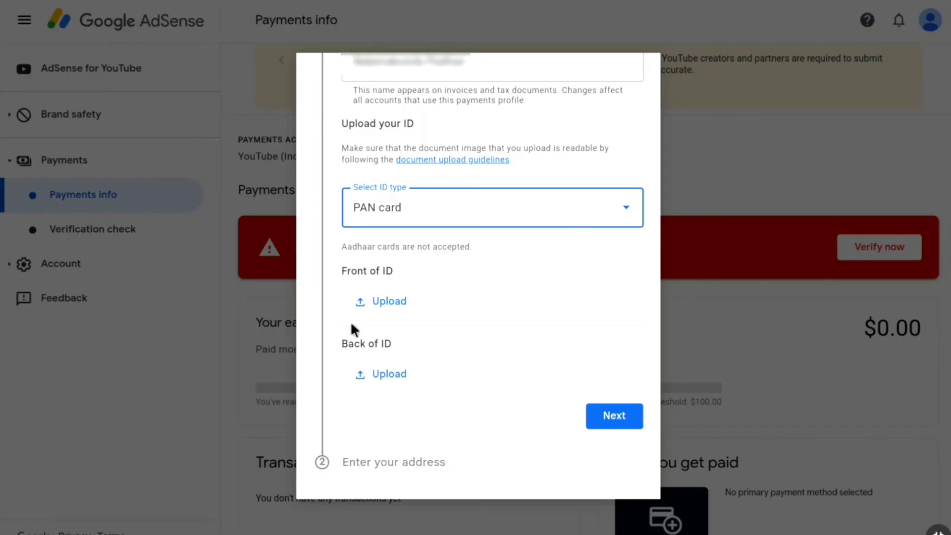
pyautogui.click(378, 305)
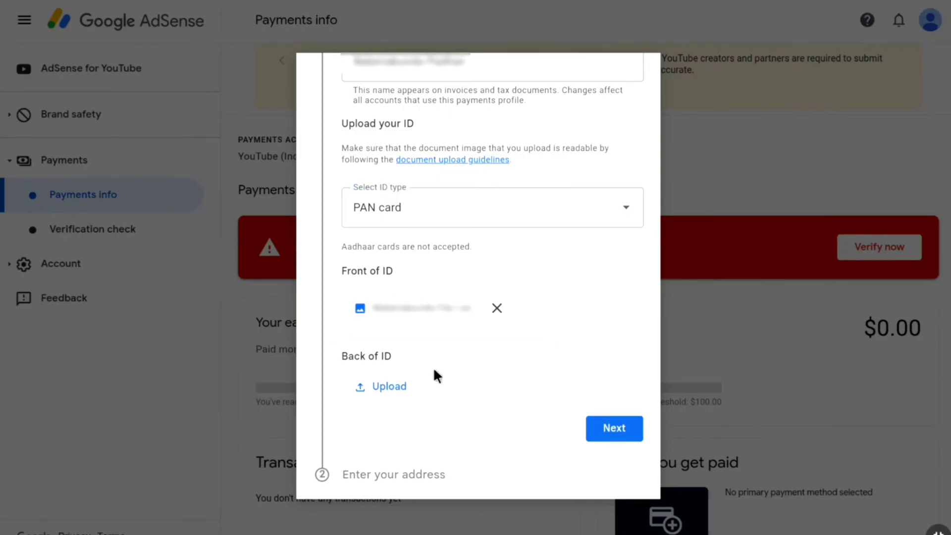
pyautogui.click(389, 386)
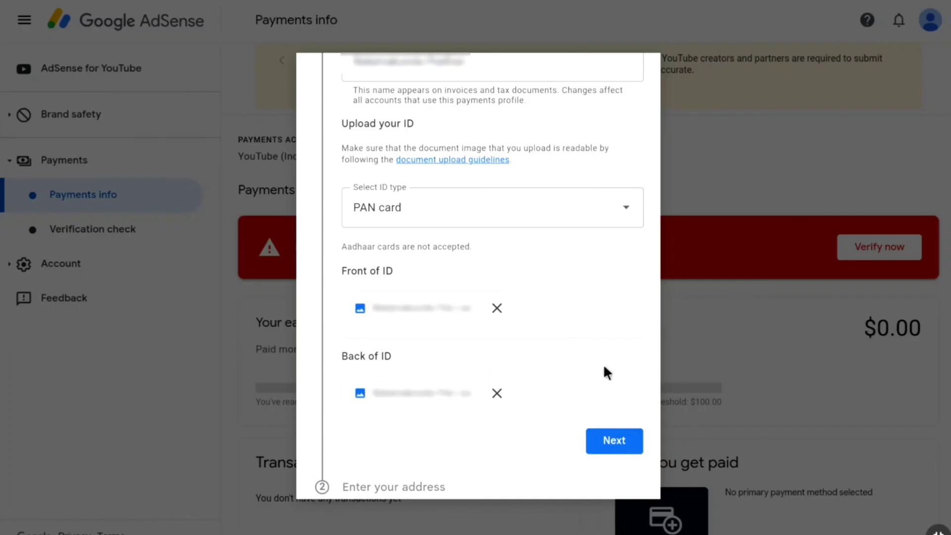
pyautogui.scroll(-1, 603, 368)
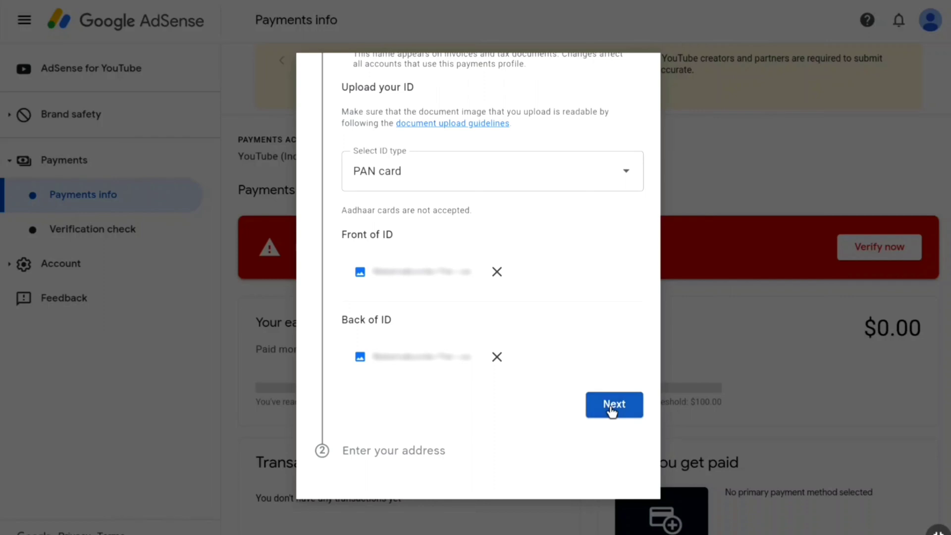
pyautogui.click(612, 409)
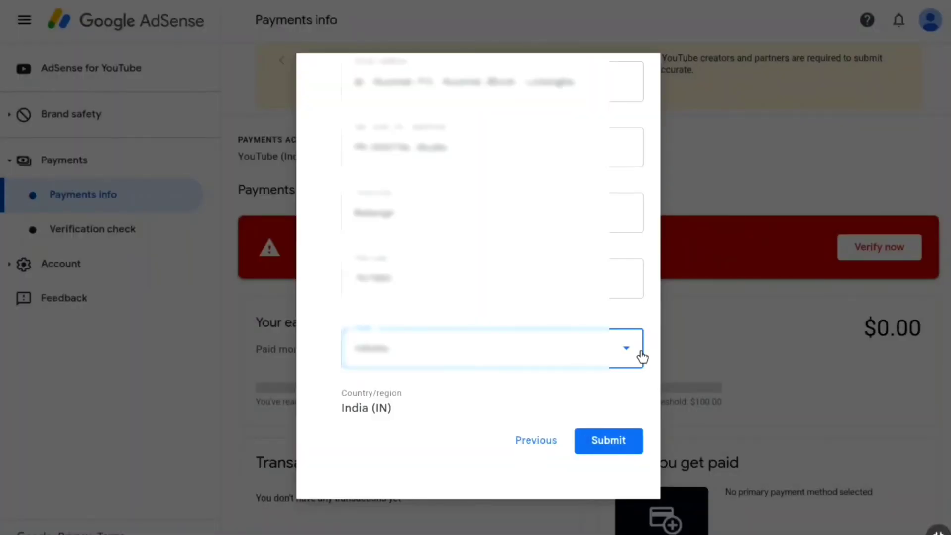
# - Submit the verification with the India (IN) address details filled in
pyautogui.click(613, 443)
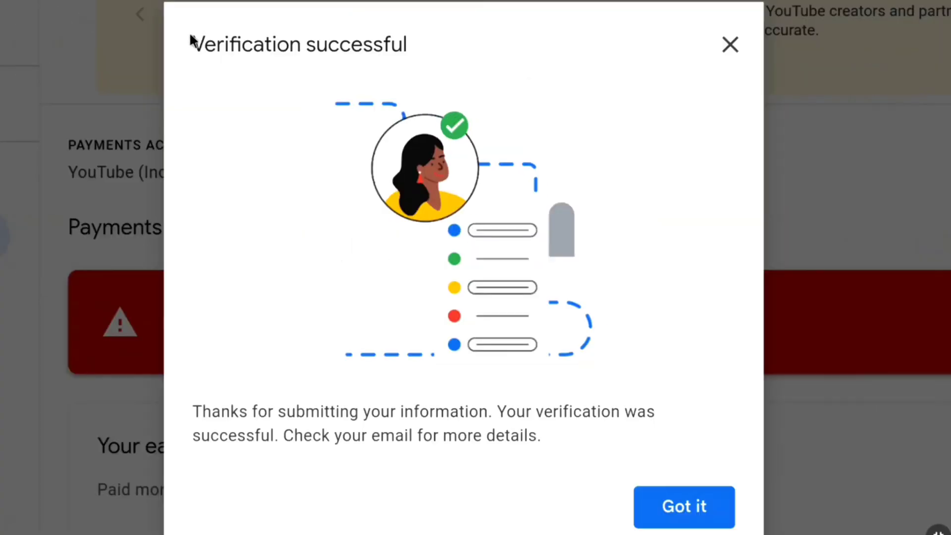
# - Review the Verification successful title and email note, then dismiss the message with Got it
pyautogui.moveTo(313, 76); pyautogui.dragTo(491, 77)
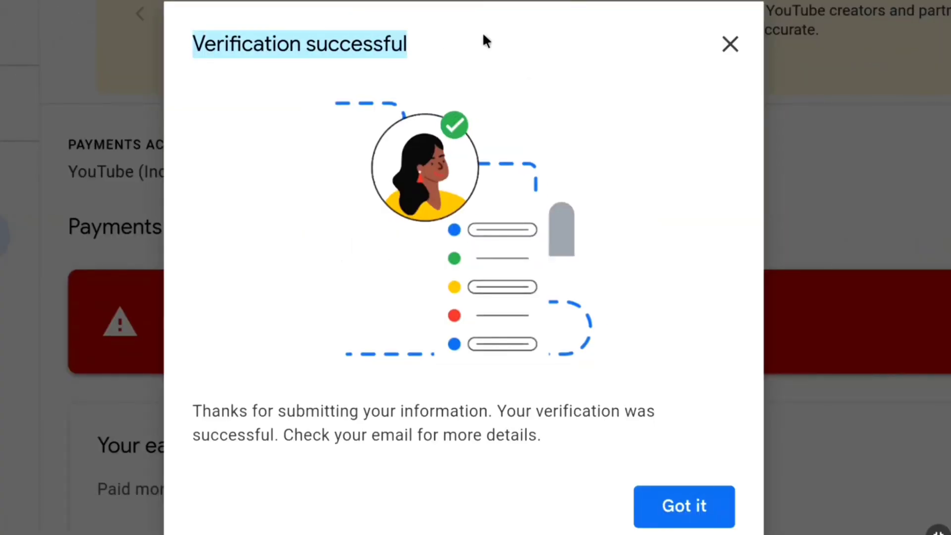
pyautogui.click(286, 435)
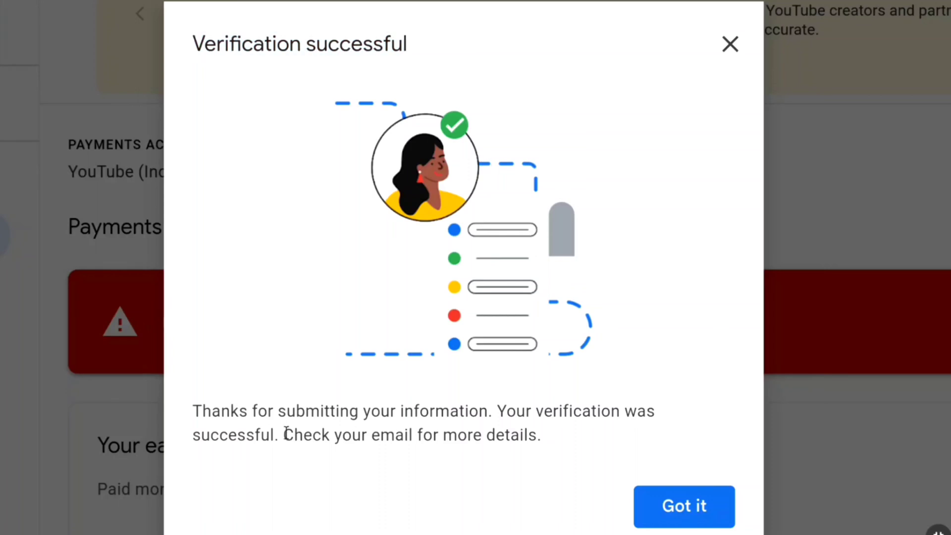
pyautogui.moveTo(280, 435); pyautogui.dragTo(577, 465)
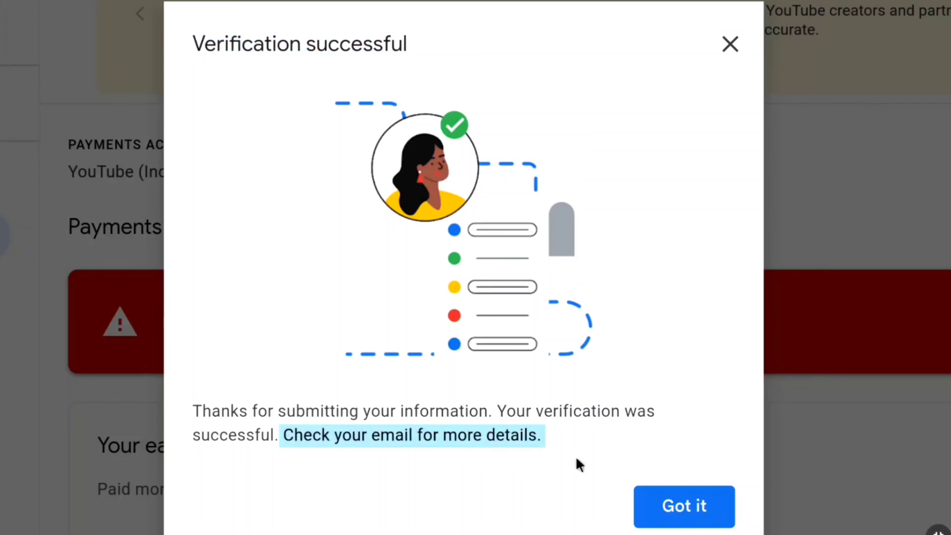
pyautogui.click(673, 505)
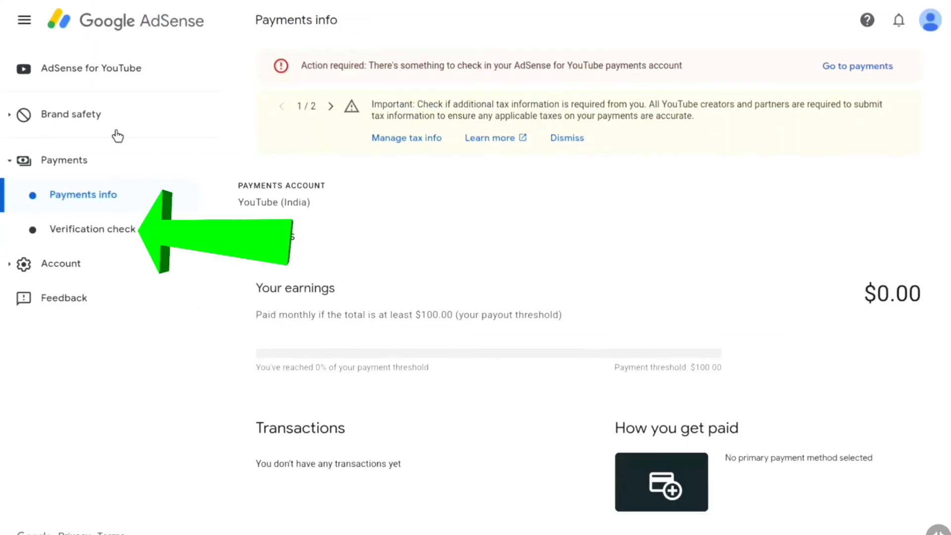
# - Open Verification check and highlight Identity Verification's Completed status
pyautogui.click(104, 237)
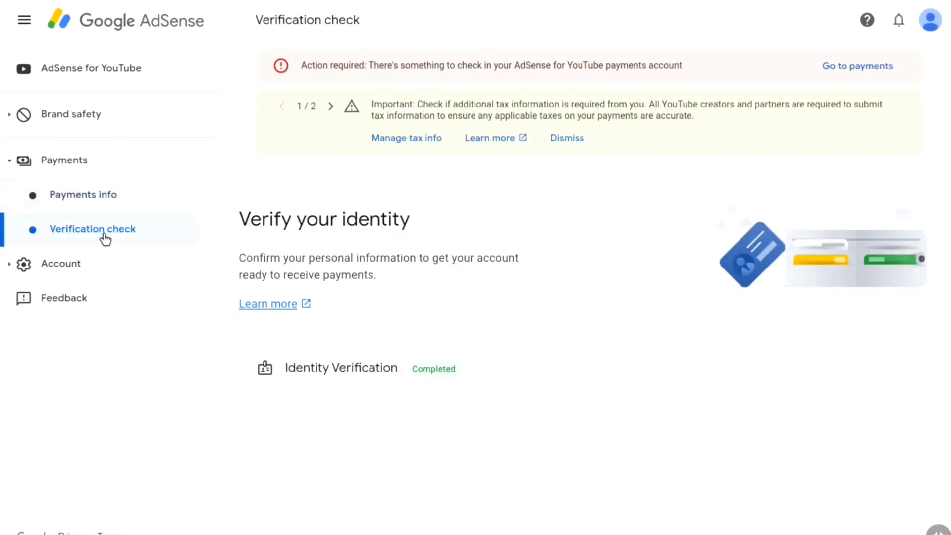
pyautogui.moveTo(284, 368); pyautogui.dragTo(507, 360)
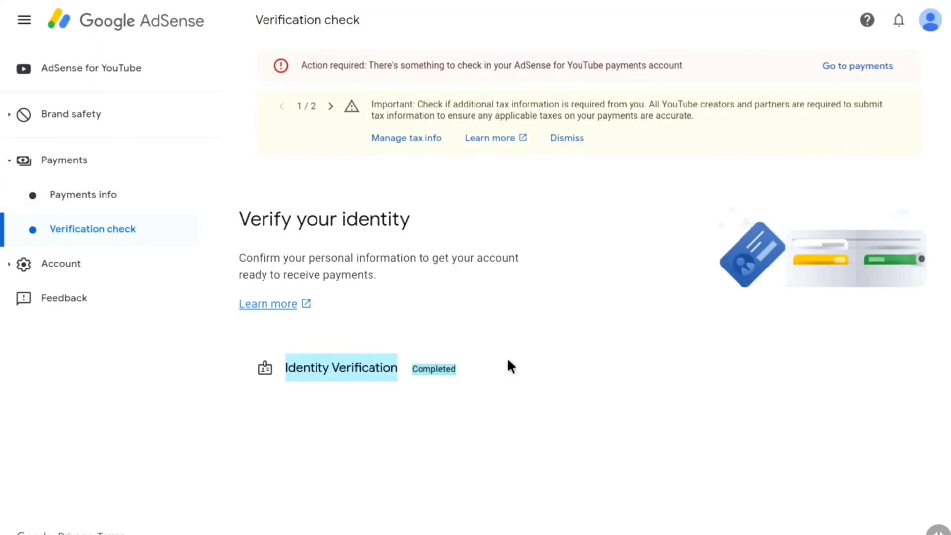
pyautogui.click(494, 364)
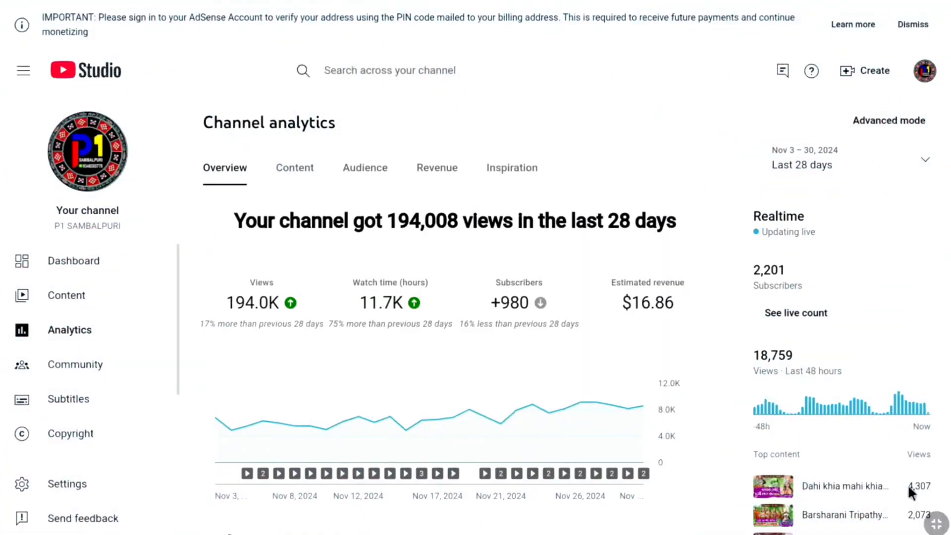
pyautogui.moveTo(99, 17); pyautogui.dragTo(712, 41)
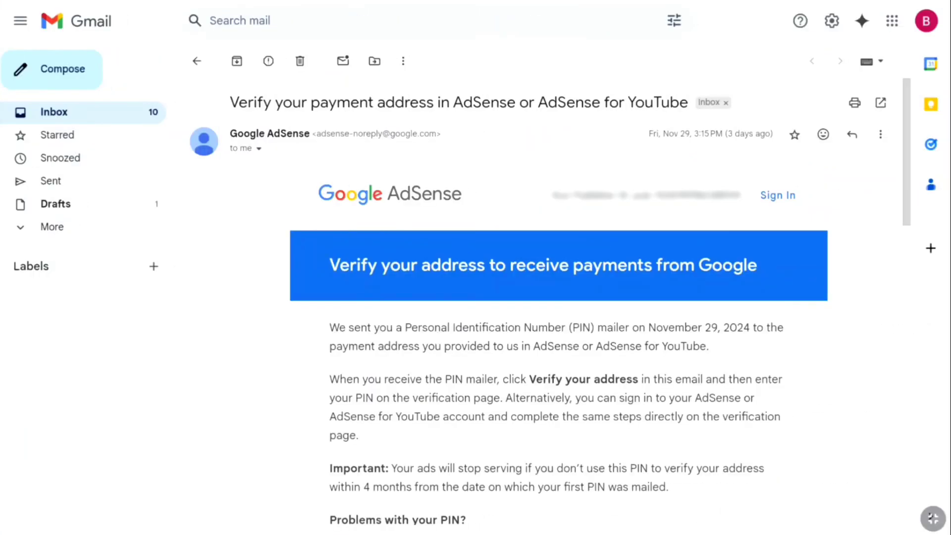
# - Scroll through the PIN mailer instructions in the AdSense 'Verify your address' email
pyautogui.scroll(-3, 907, 247)
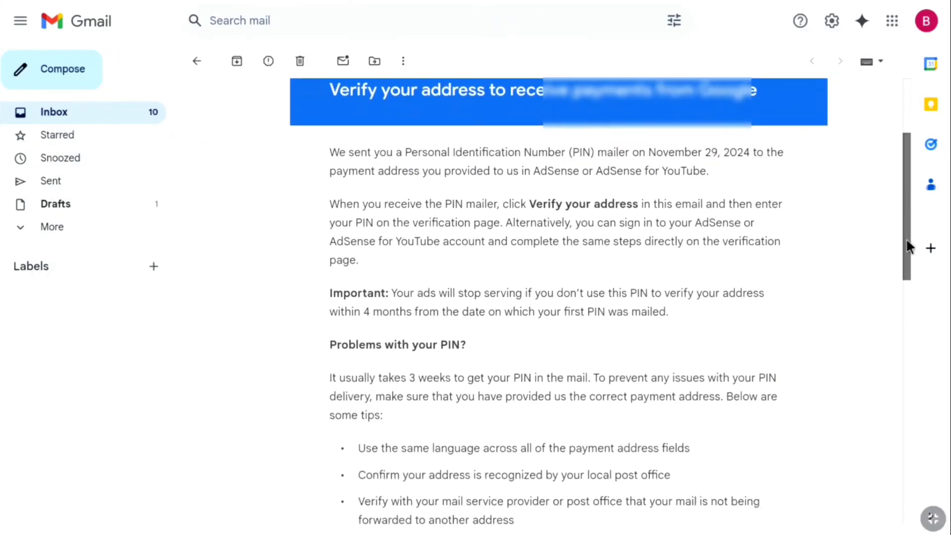
pyautogui.moveTo(909, 247); pyautogui.dragTo(922, 312)
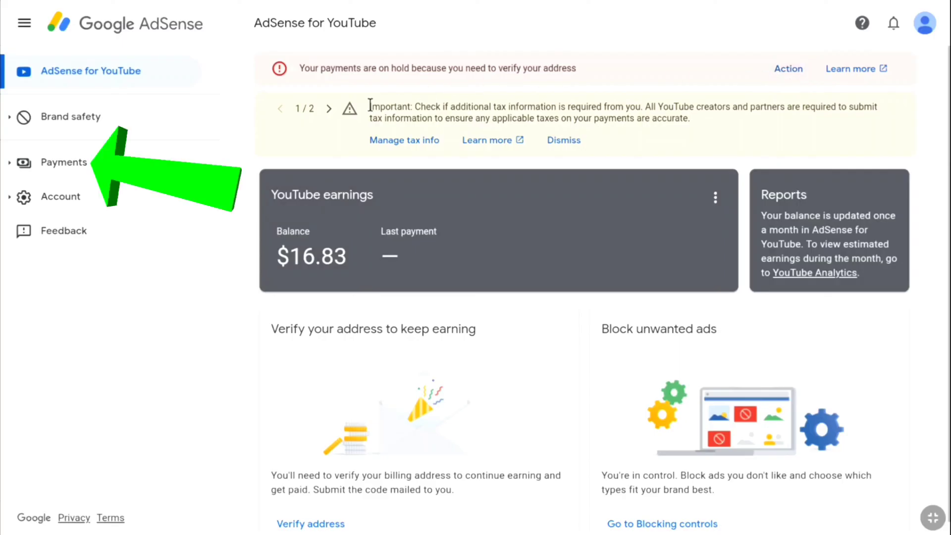
# - Expand Payments, open Verification check, and select the empty 6-digit verification PIN field
pyautogui.click(82, 170)
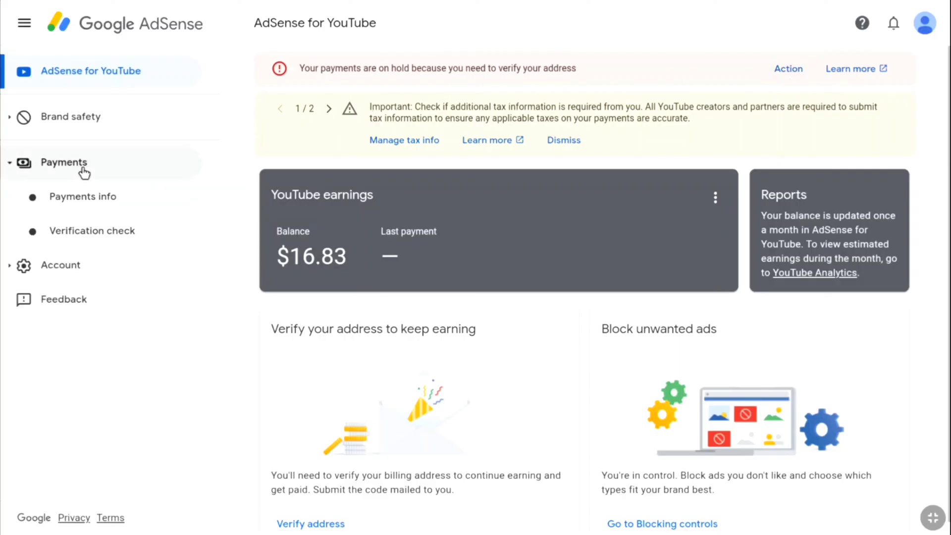
pyautogui.click(94, 241)
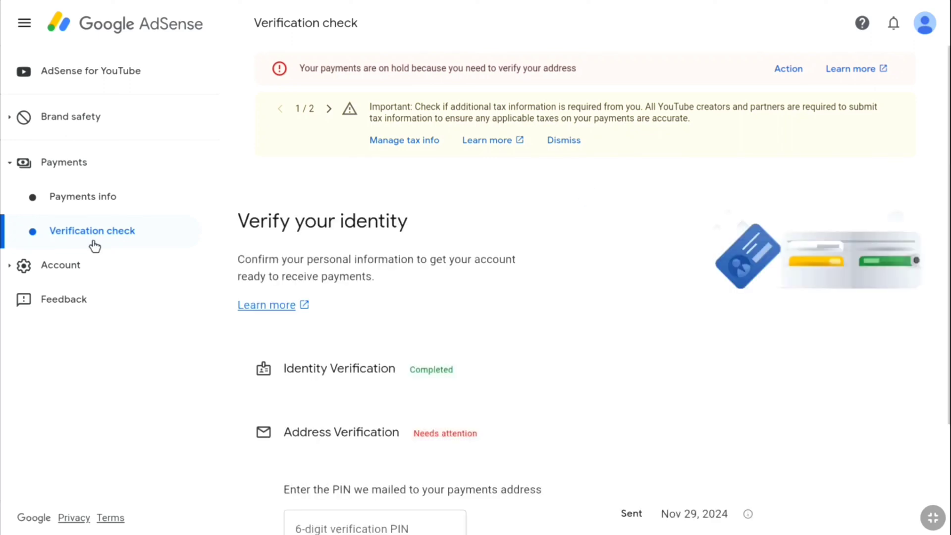
pyautogui.scroll(-3, 440, 198)
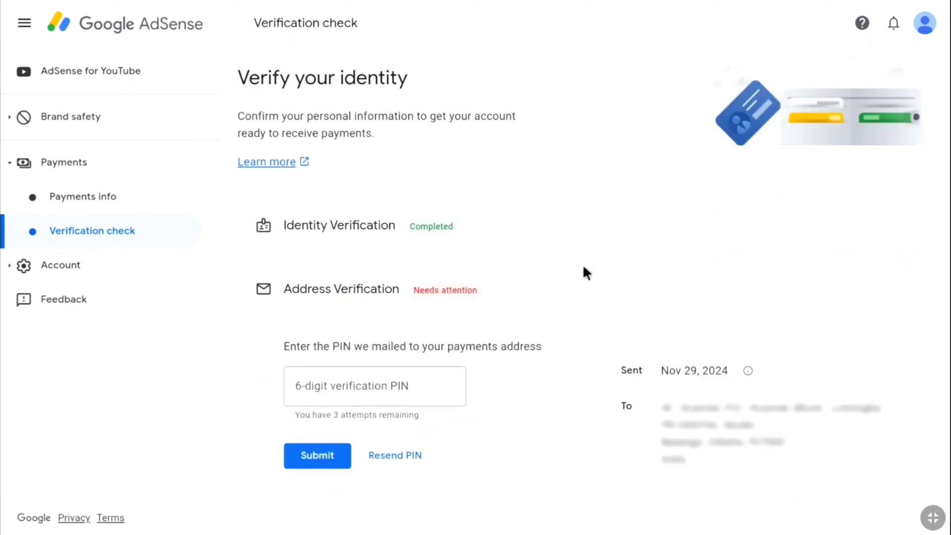
pyautogui.click(307, 386)
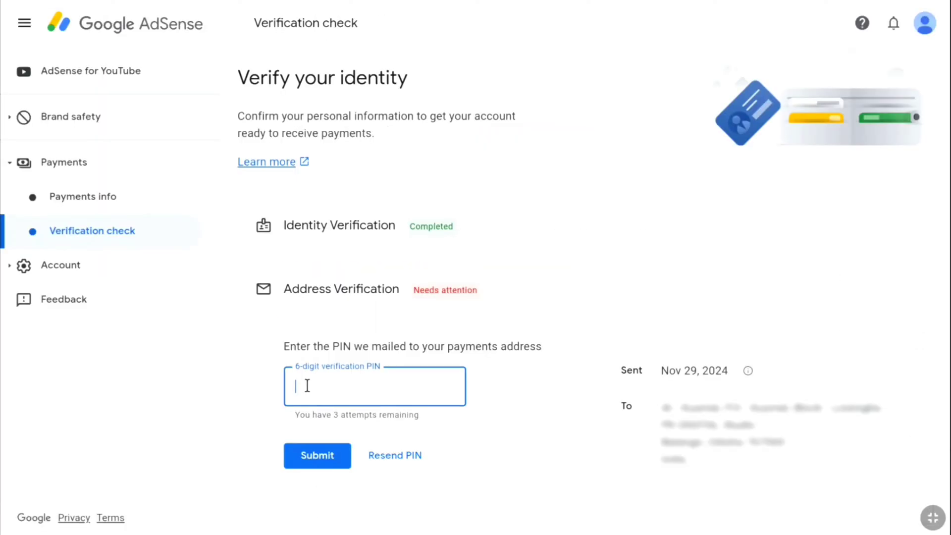
# - Enter and submit the mailed six-digit verification PIN, then highlight Address Verification's Completed status
pyautogui.click(316, 460)
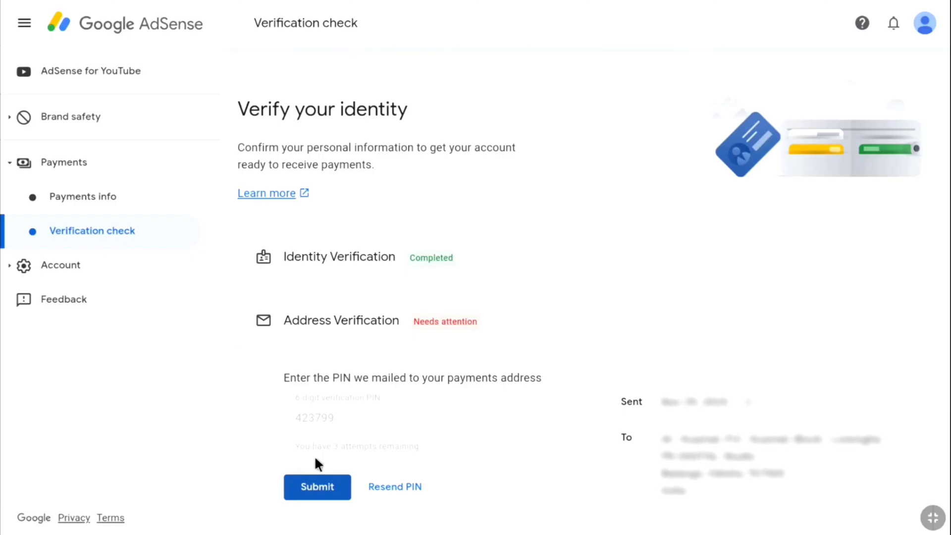
pyautogui.moveTo(417, 437); pyautogui.dragTo(478, 430)
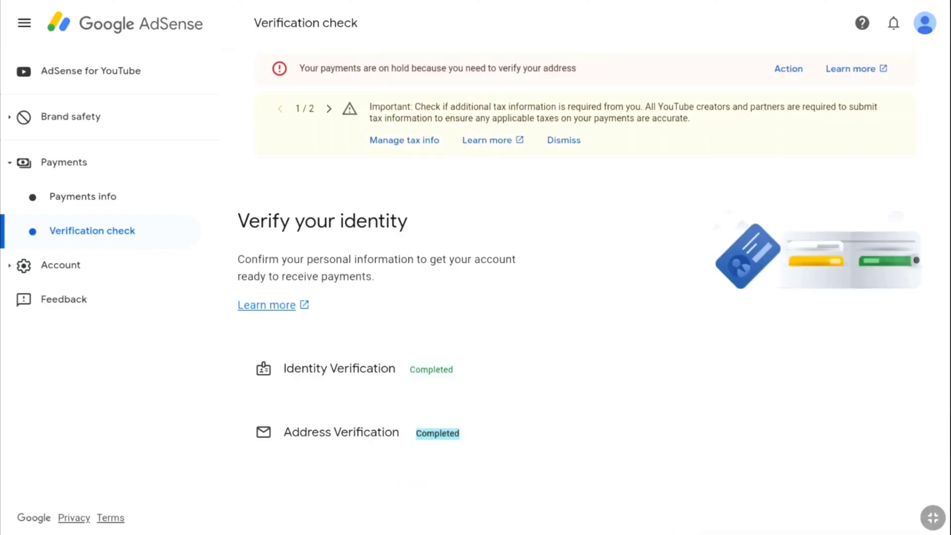